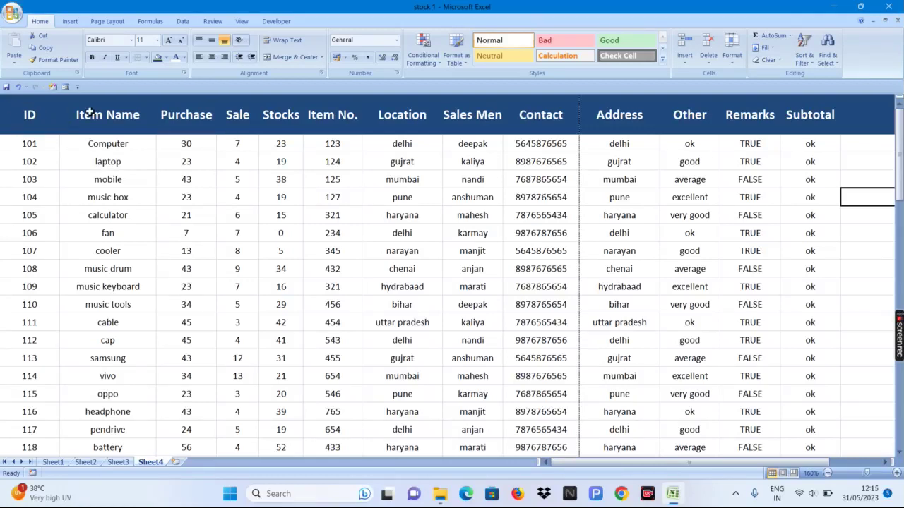
# Select the stock table's header row and preview how the sheet will print.
pyautogui.moveTo(30, 120)
pyautogui.mouseDown()
pyautogui.moveTo(786, 238)
pyautogui.moveTo(768, 352)
pyautogui.moveTo(775, 92)
pyautogui.mouseUp()
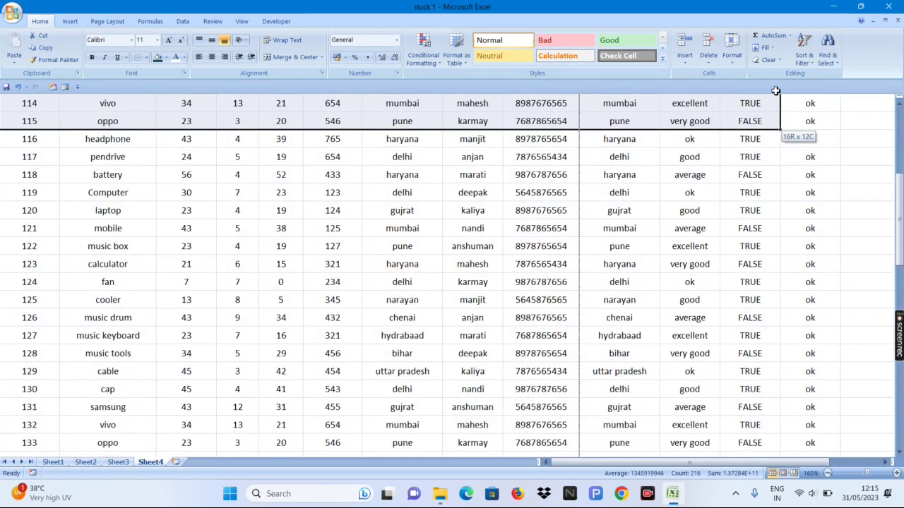
pyautogui.moveTo(775, 92); pyautogui.dragTo(777, 95)
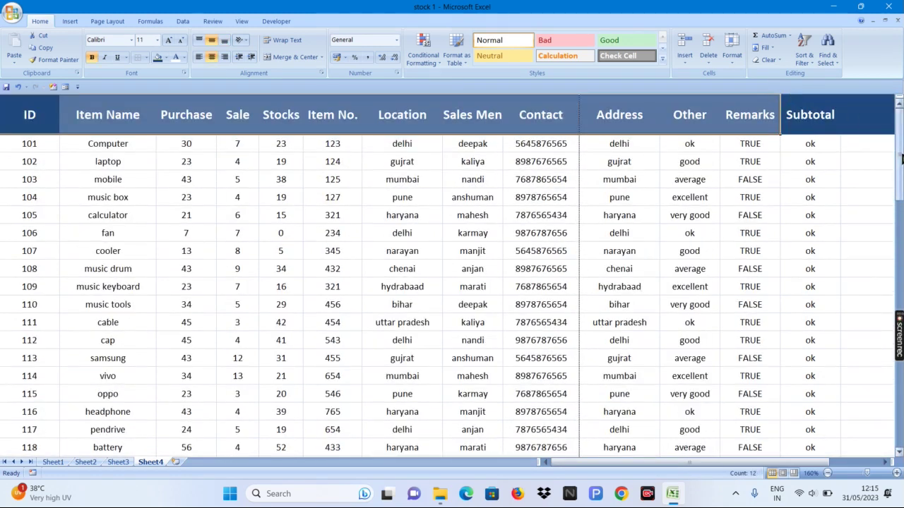
pyautogui.click(832, 132)
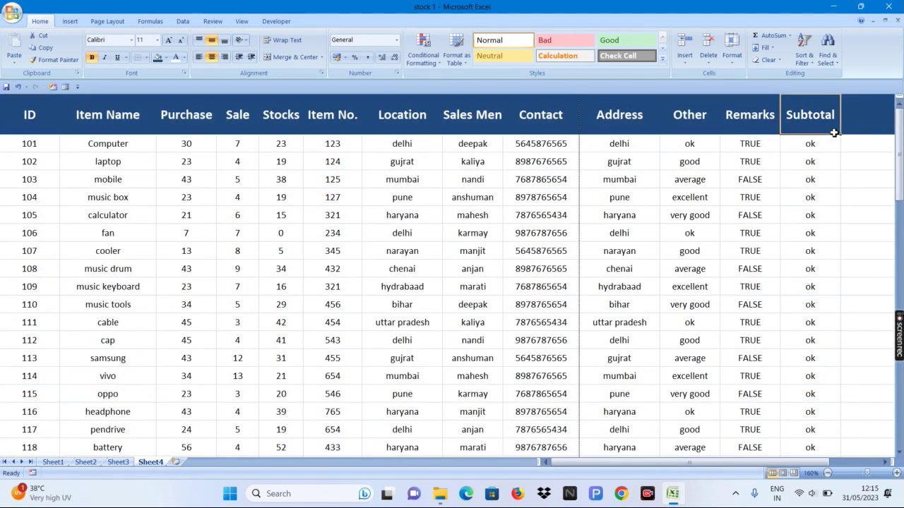
pyautogui.click(12, 21)
pyautogui.moveTo(39, 164)
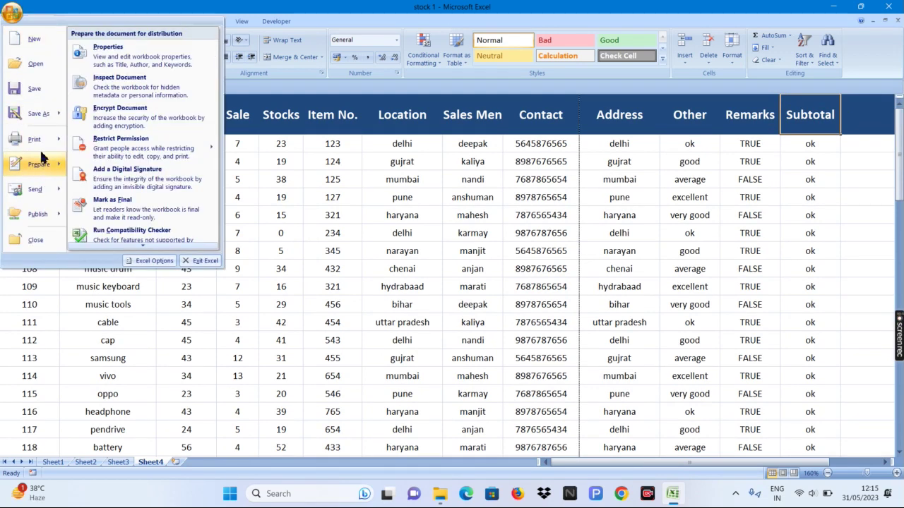
pyautogui.click(110, 122)
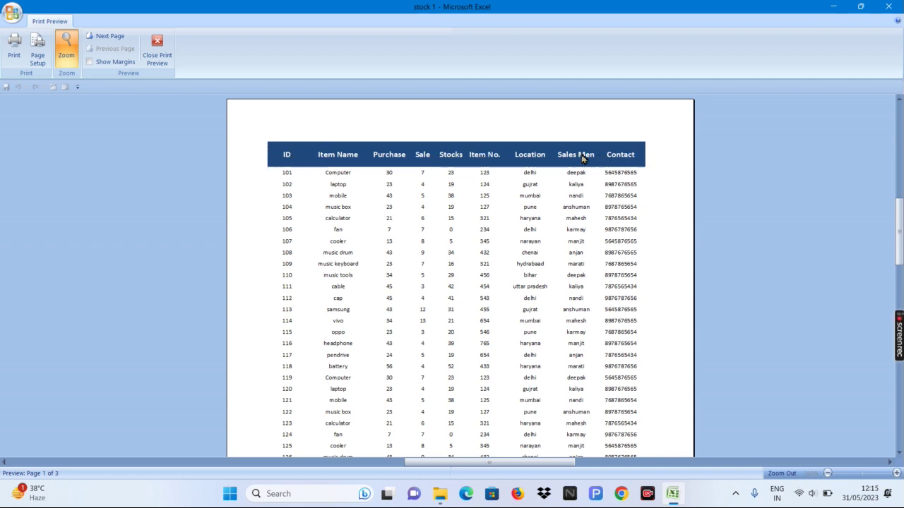
pyautogui.click(157, 49)
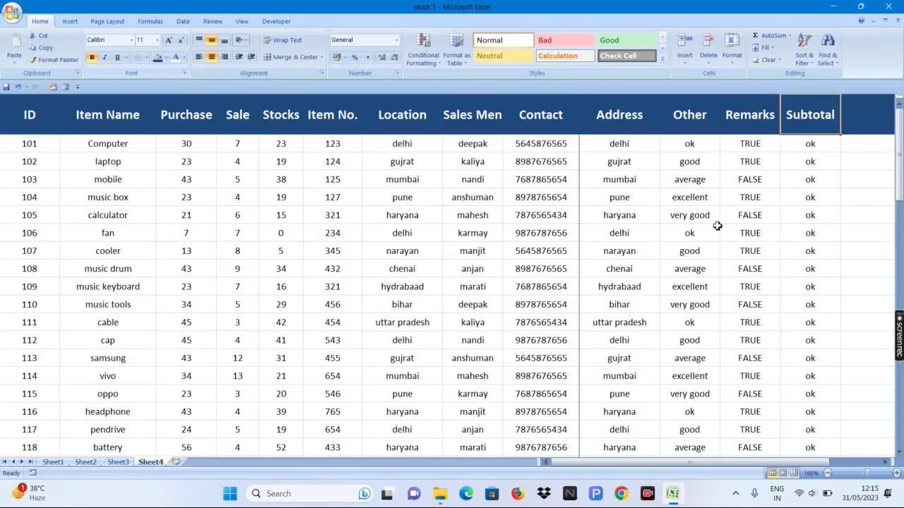
# Select the Remarks and Contact heading cells, then open and dismiss the Office menu.
pyautogui.click(748, 121)
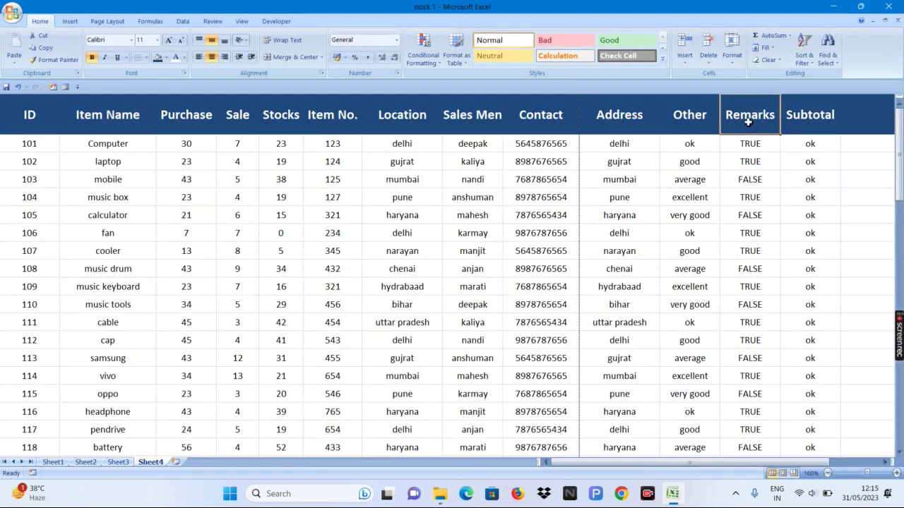
pyautogui.click(537, 121)
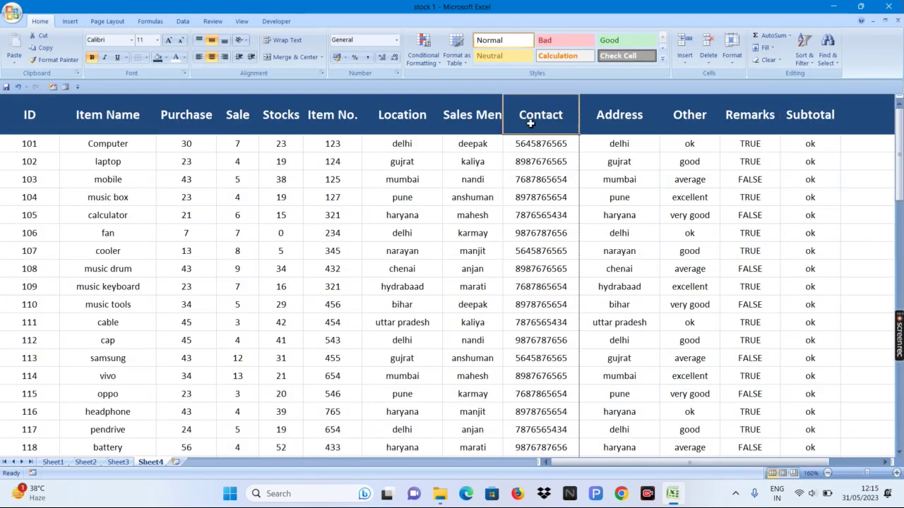
pyautogui.click(11, 17)
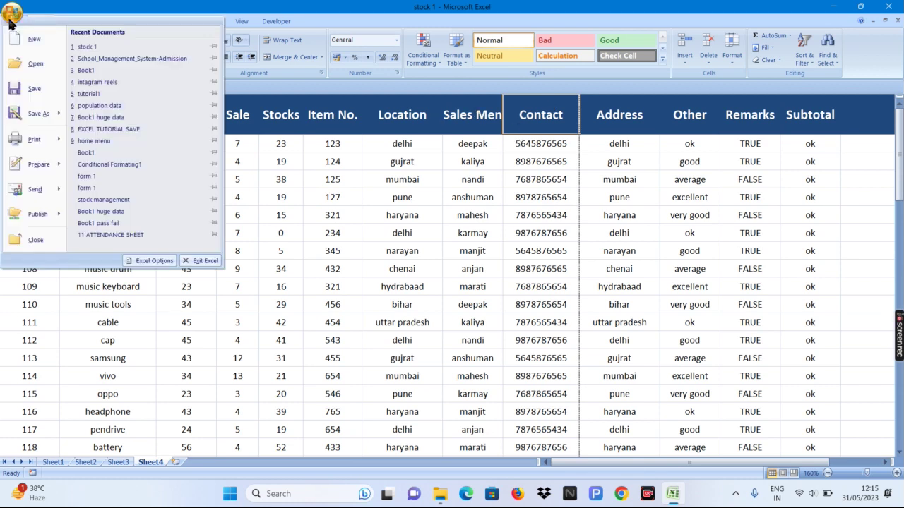
pyautogui.click(495, 176)
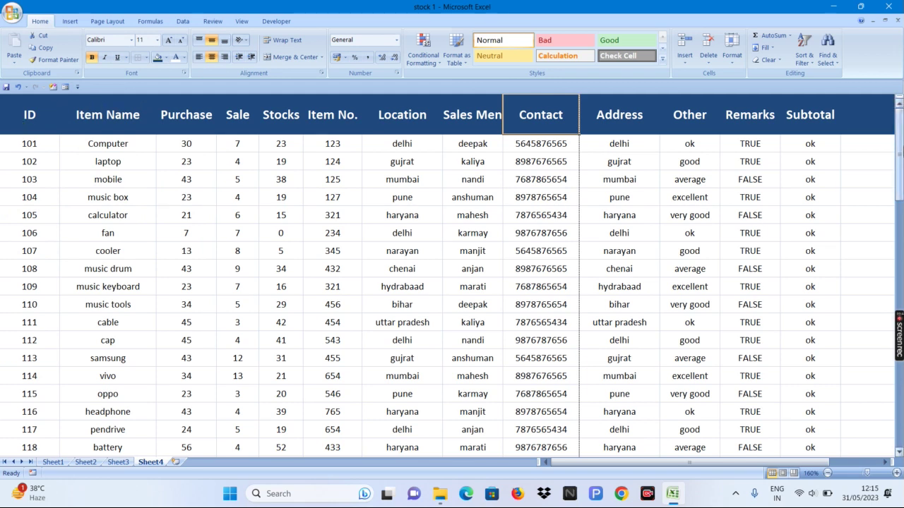
# Reselect the header row from ID to Subtotal, scroll down and back, and bring up the Office menu's print choices.
pyautogui.moveTo(899, 170)
pyautogui.mouseDown()
pyautogui.moveTo(900, 182)
pyautogui.moveTo(899, 150)
pyautogui.mouseUp()
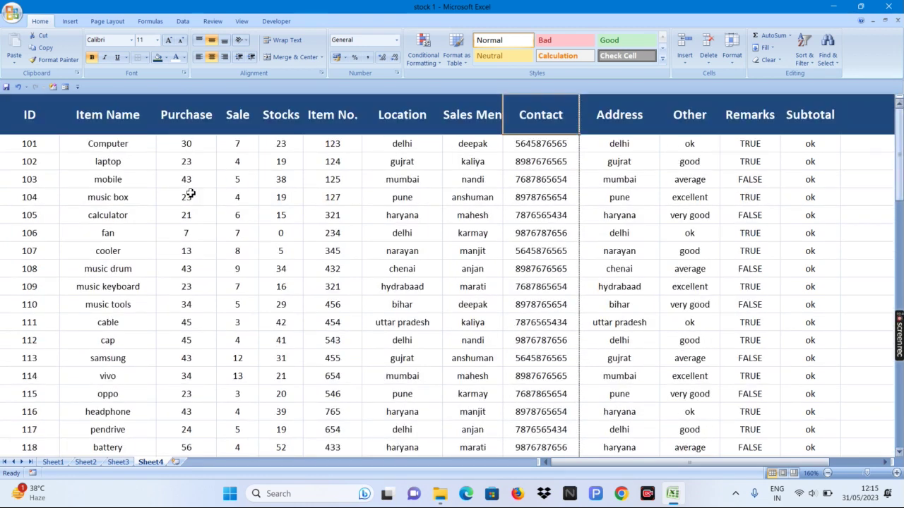
pyautogui.moveTo(24, 117); pyautogui.dragTo(800, 110)
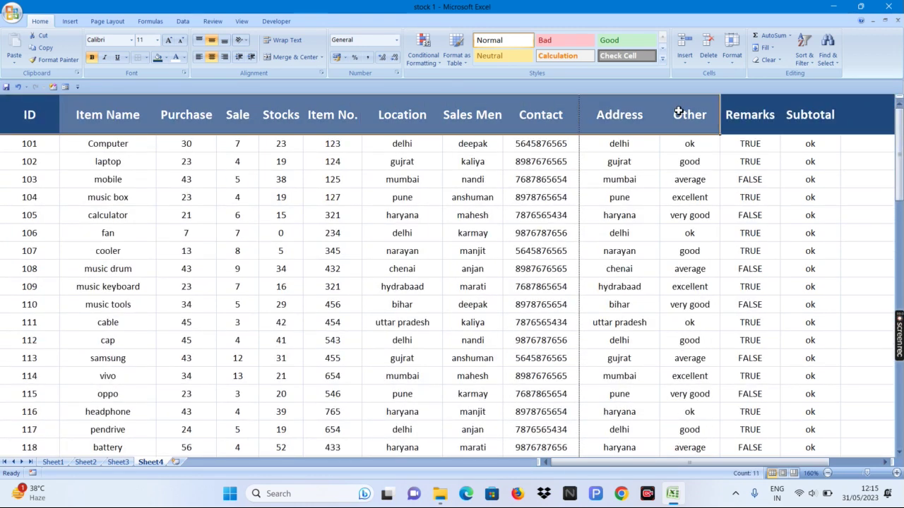
pyautogui.moveTo(899, 141); pyautogui.dragTo(899, 148)
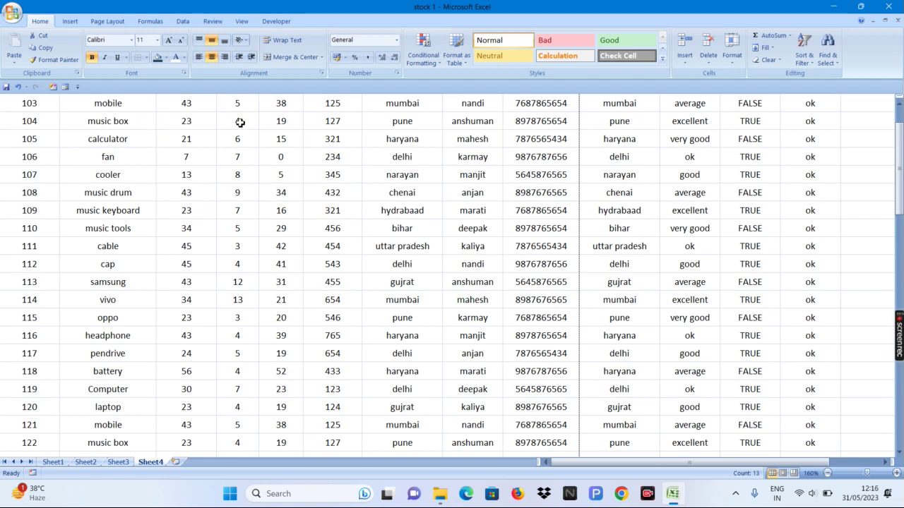
pyautogui.moveTo(898, 147); pyautogui.dragTo(898, 106)
pyautogui.click(64, 125)
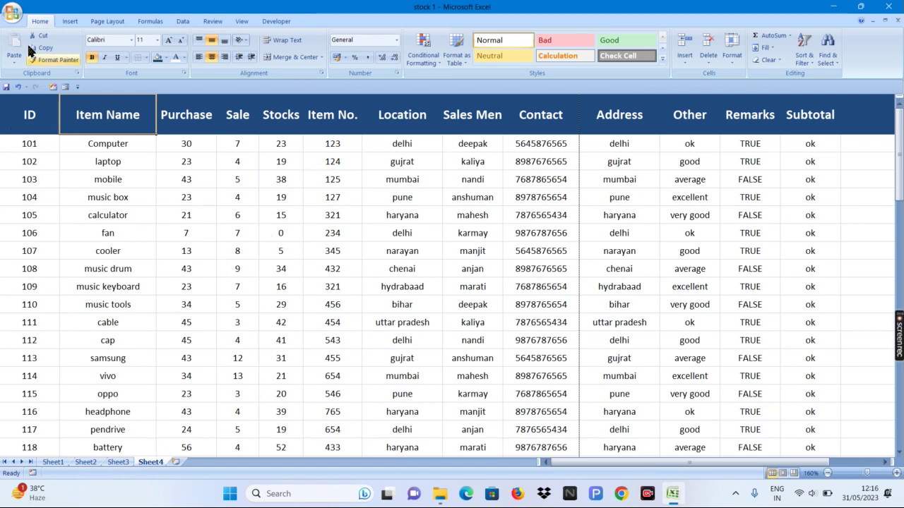
pyautogui.click(13, 13)
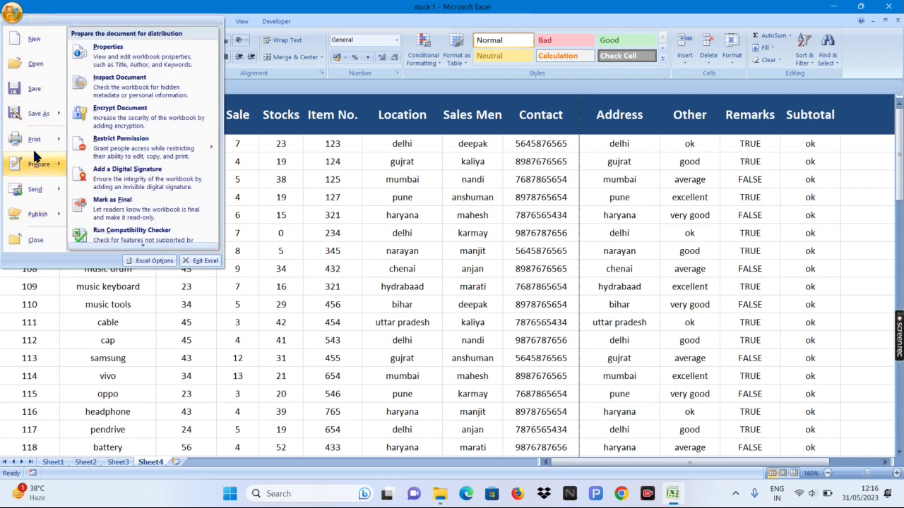
pyautogui.moveTo(34, 139)
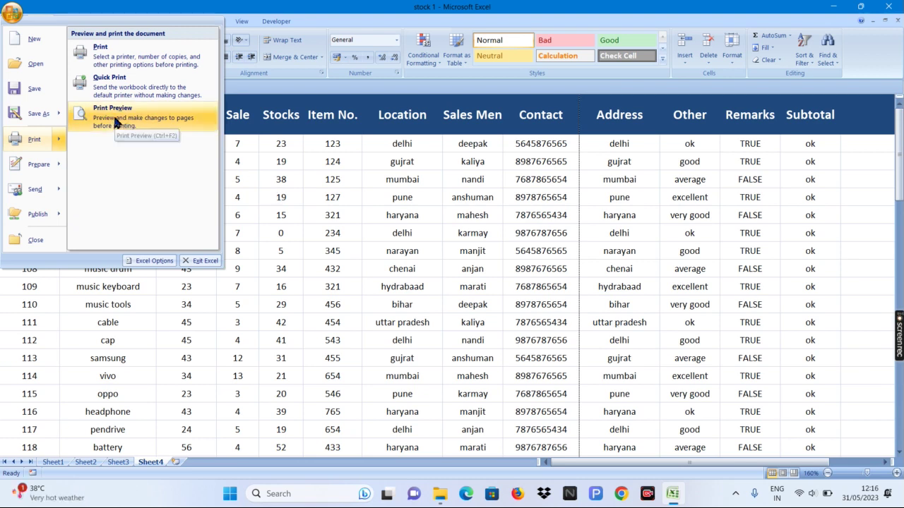
# Preview the three-page printout, zooming and scrolling through it before closing the preview.
pyautogui.click(116, 121)
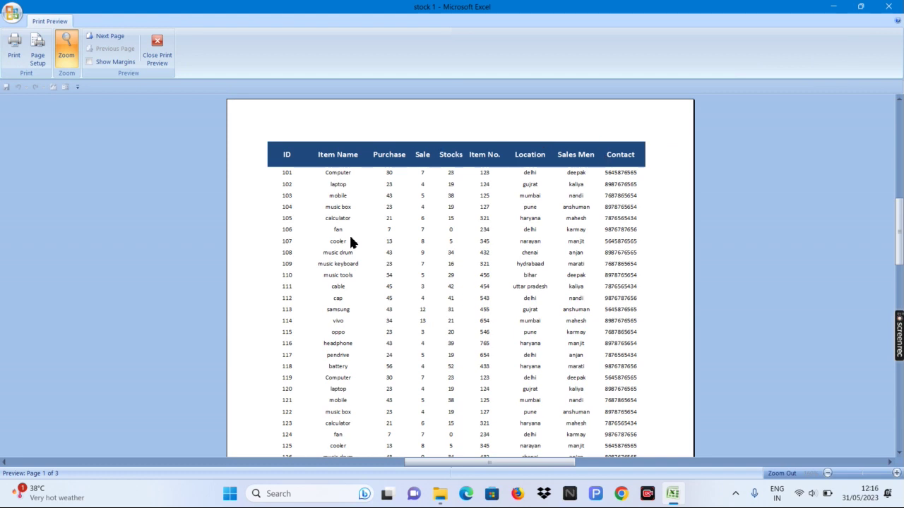
pyautogui.click(464, 286)
pyautogui.click(448, 267)
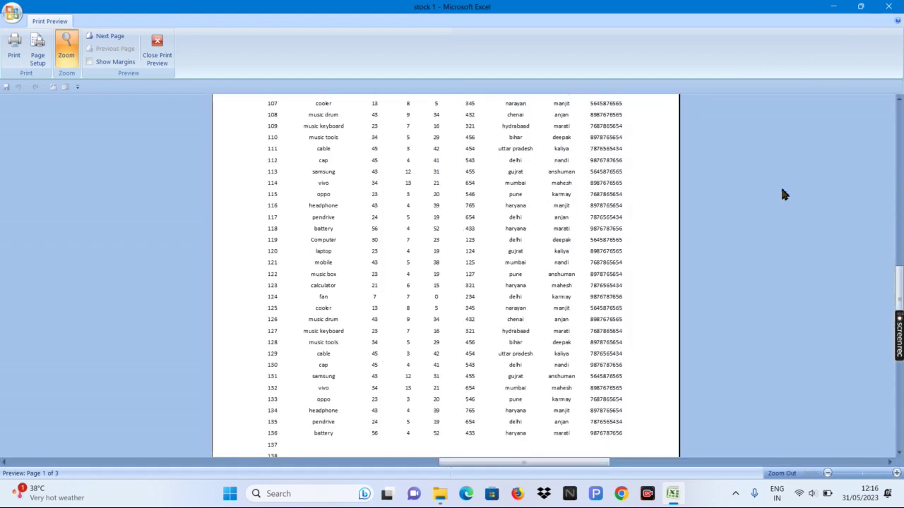
pyautogui.moveTo(899, 288); pyautogui.dragTo(897, 110)
pyautogui.click(157, 51)
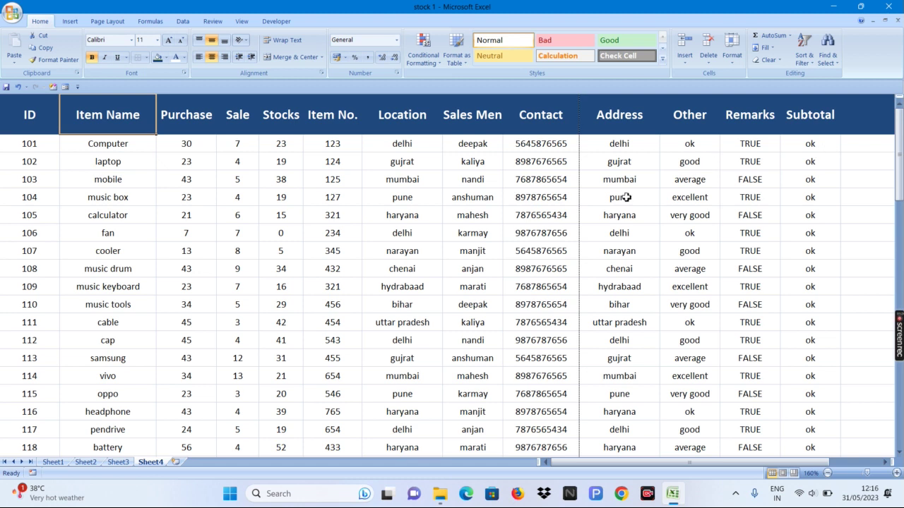
# Select the fan row's Sale value 7 and bring up the Page Layout settings.
pyautogui.click(225, 226)
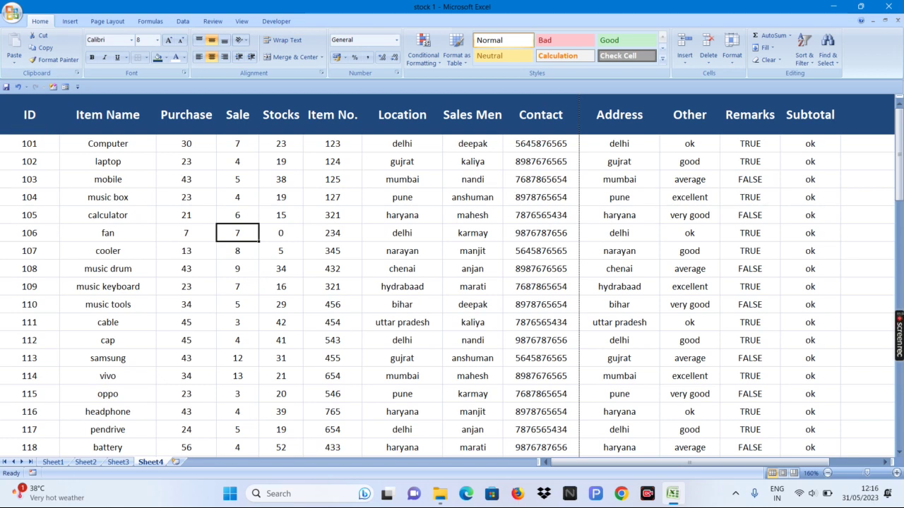
pyautogui.click(11, 14)
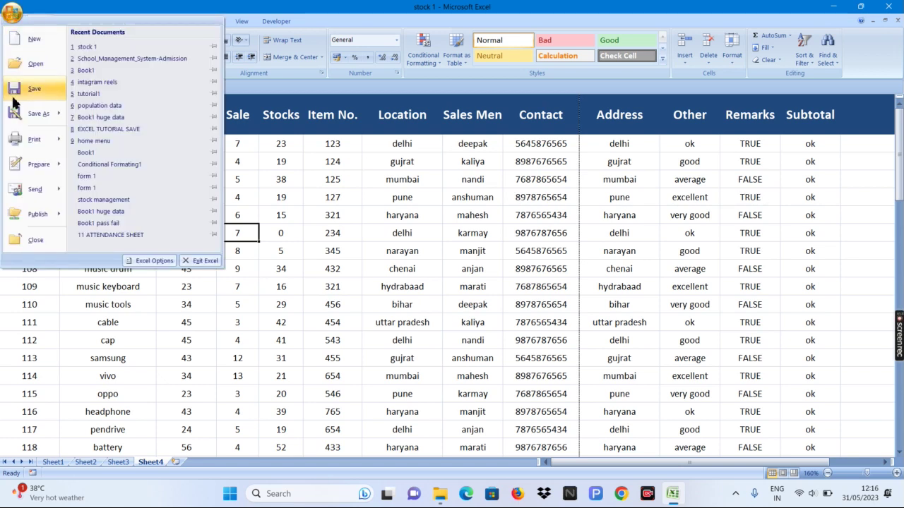
pyautogui.click(425, 212)
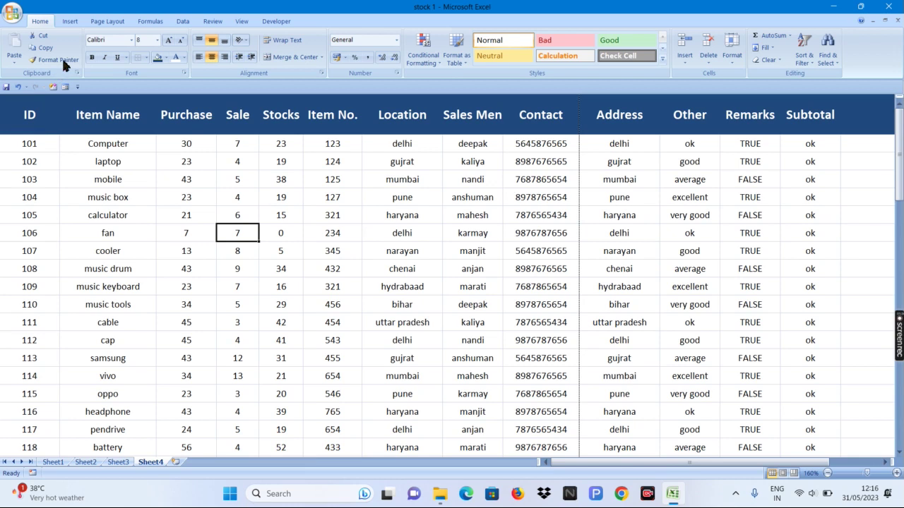
pyautogui.click(105, 21)
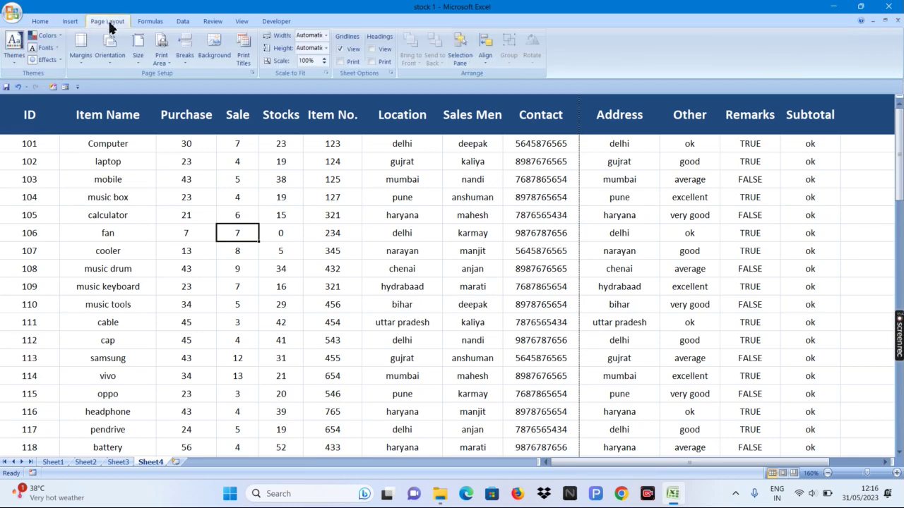
pyautogui.click(13, 14)
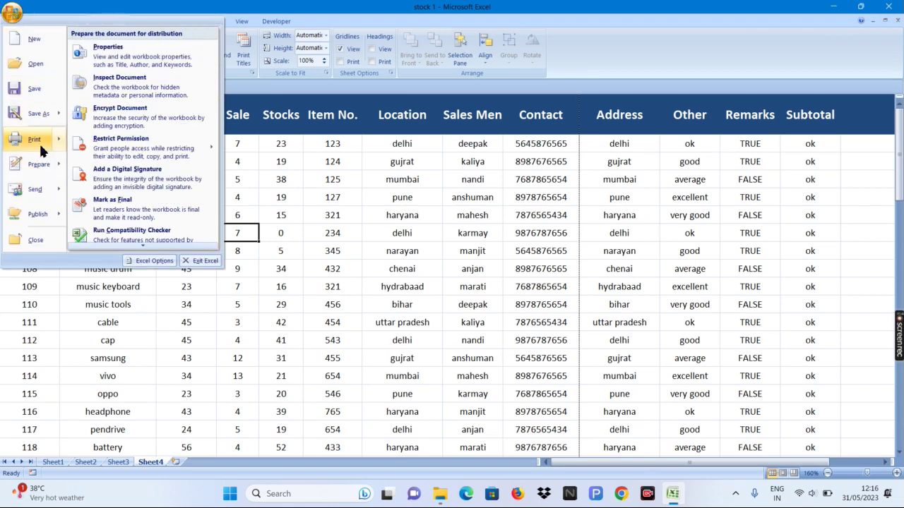
pyautogui.click(106, 122)
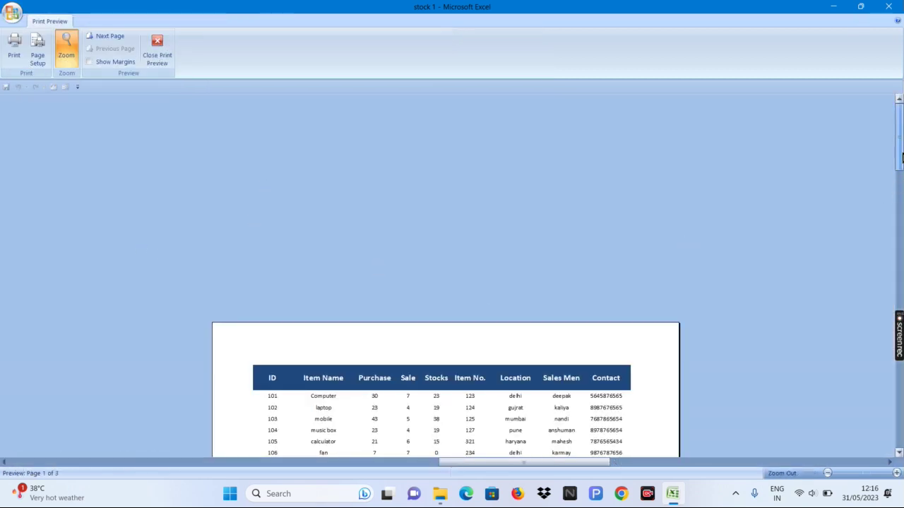
pyautogui.moveTo(898, 148); pyautogui.dragTo(898, 220)
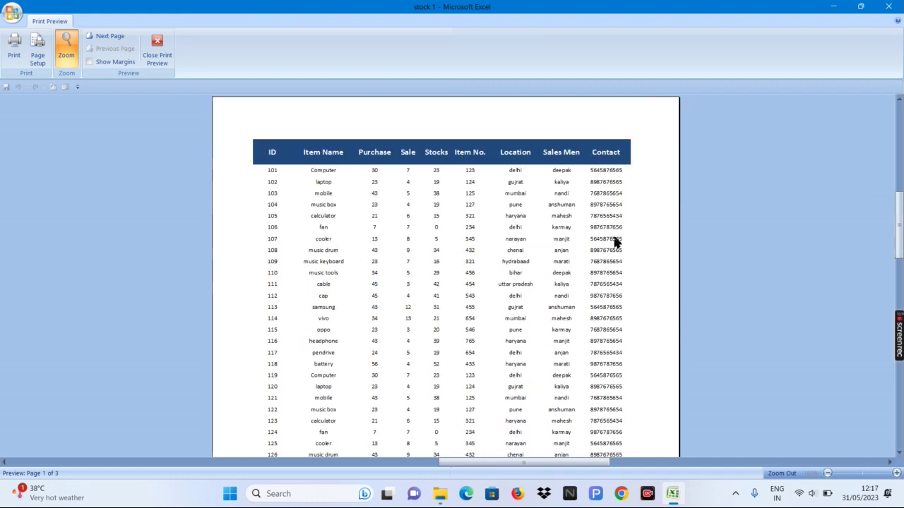
pyautogui.click(157, 46)
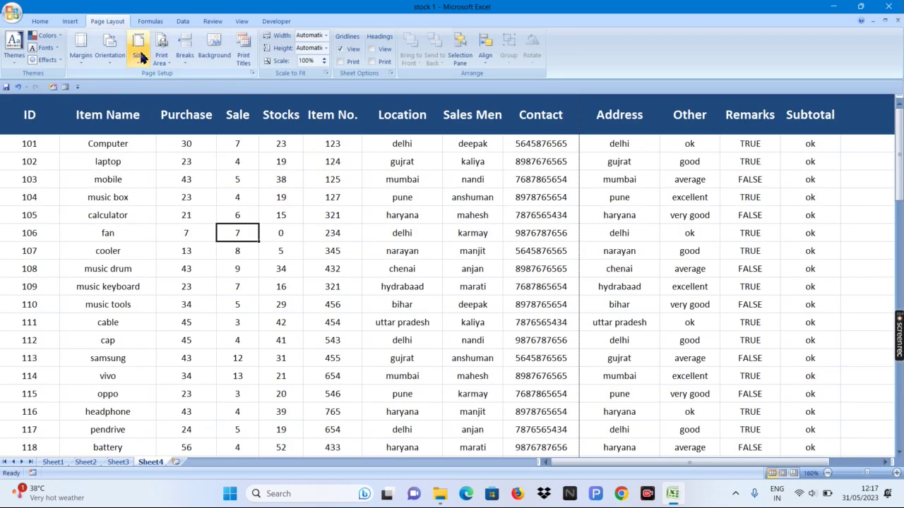
# In Page Setup's Page settings, scale Sheet4 to fit 1 page wide, leaving the height blank.
pyautogui.click(80, 69)
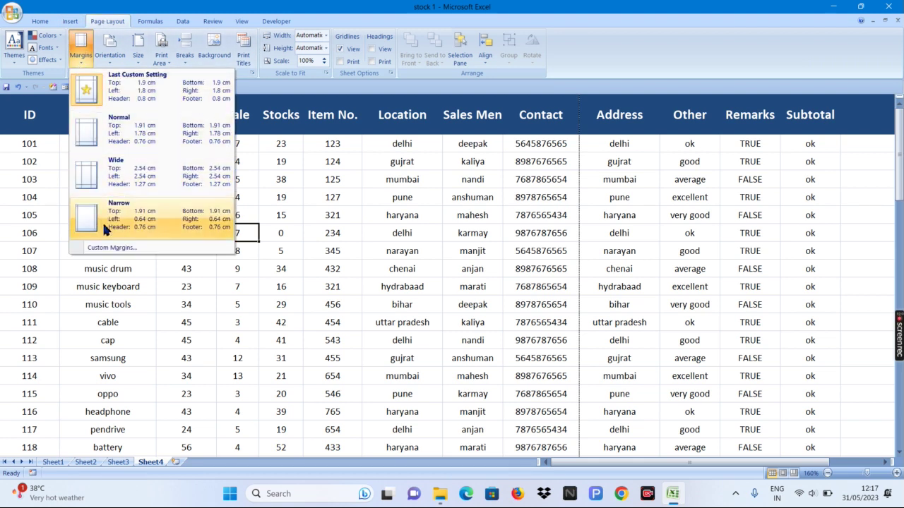
pyautogui.click(106, 250)
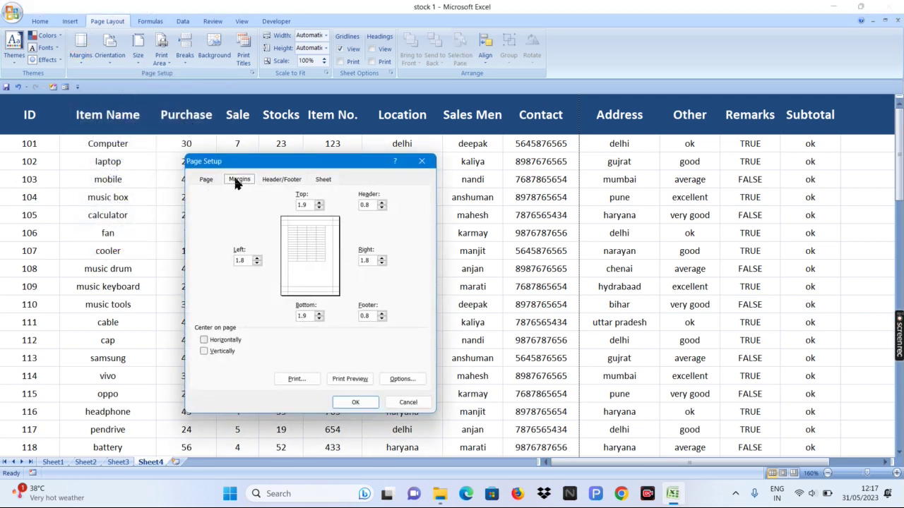
pyautogui.click(206, 180)
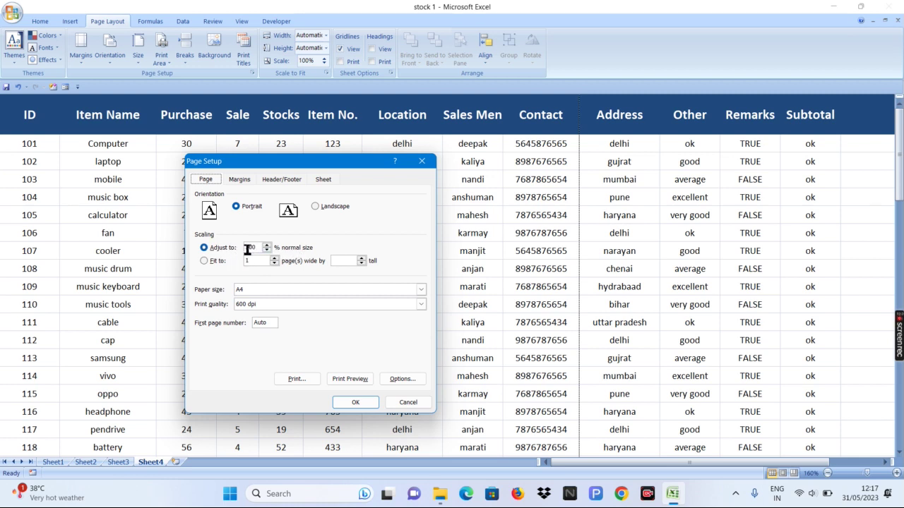
pyautogui.click(204, 260)
# Preview the table fitted 1 page wide at 70% scale, then return to the worksheet.
pyautogui.click(345, 380)
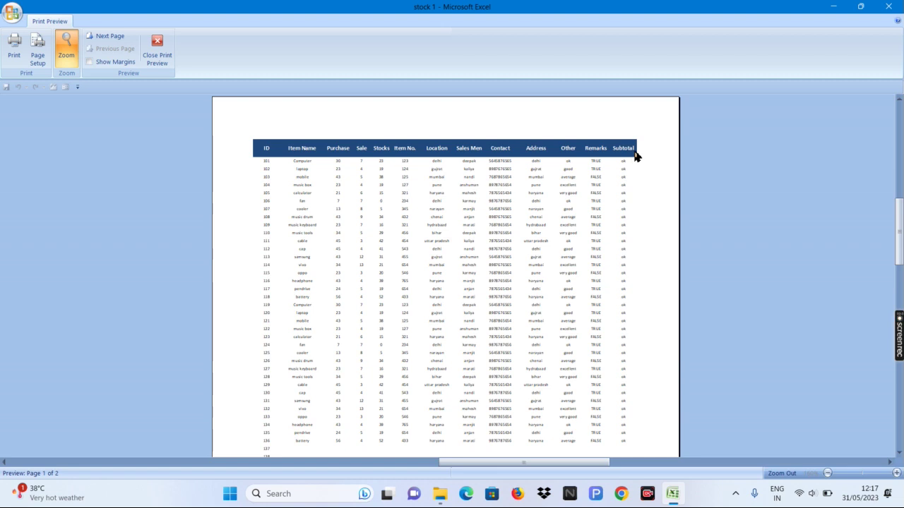
pyautogui.click(150, 60)
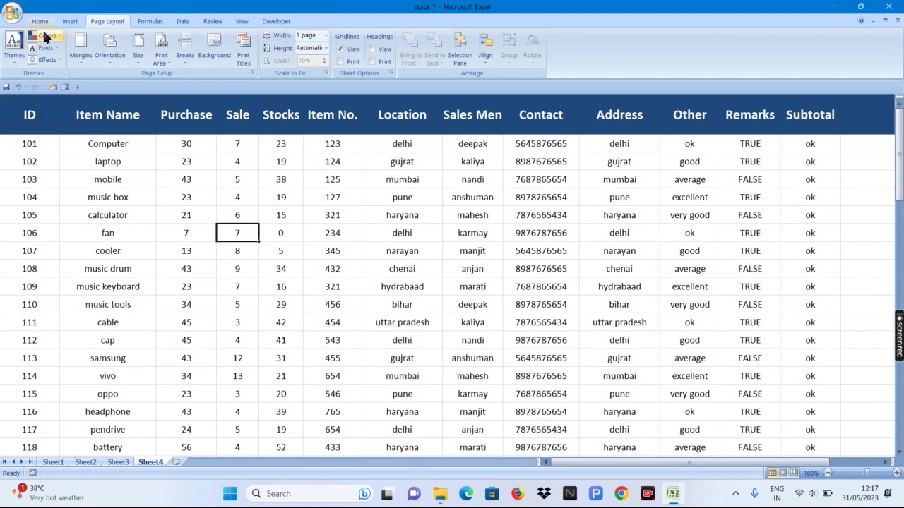
# Recheck the 1-page-wide scaling in Page Setup, then open the Print dialog set to Microsoft Print to PDF.
pyautogui.click(83, 62)
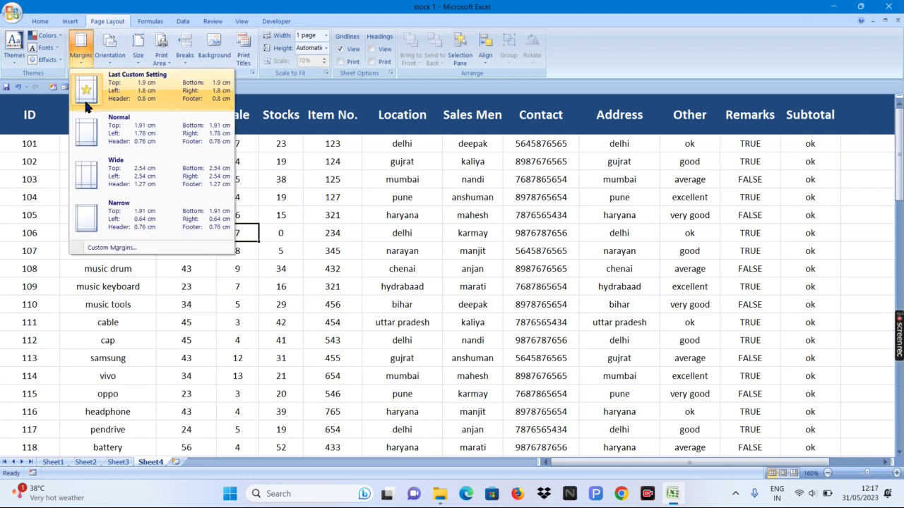
pyautogui.click(111, 248)
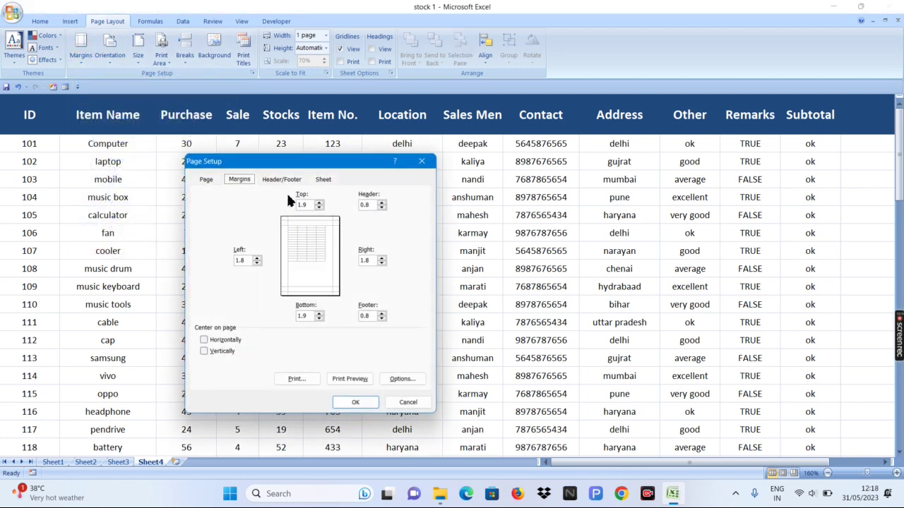
pyautogui.click(205, 179)
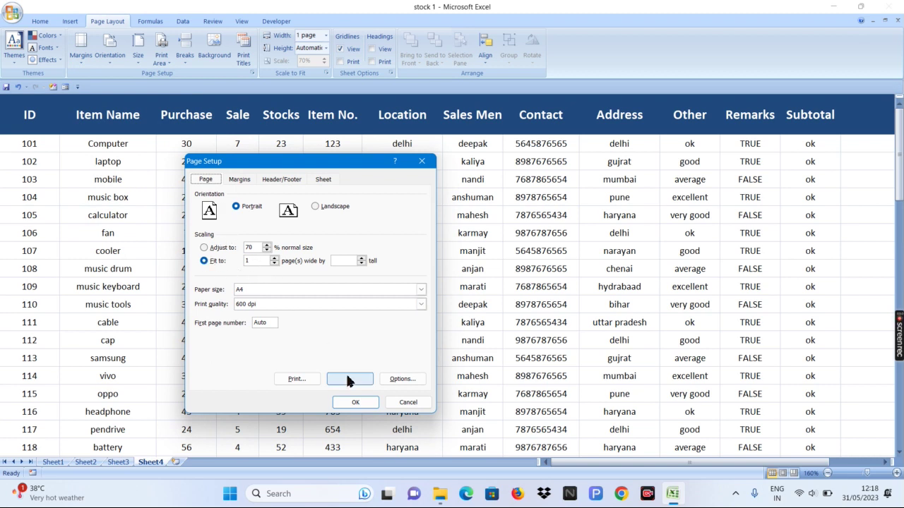
pyautogui.click(357, 401)
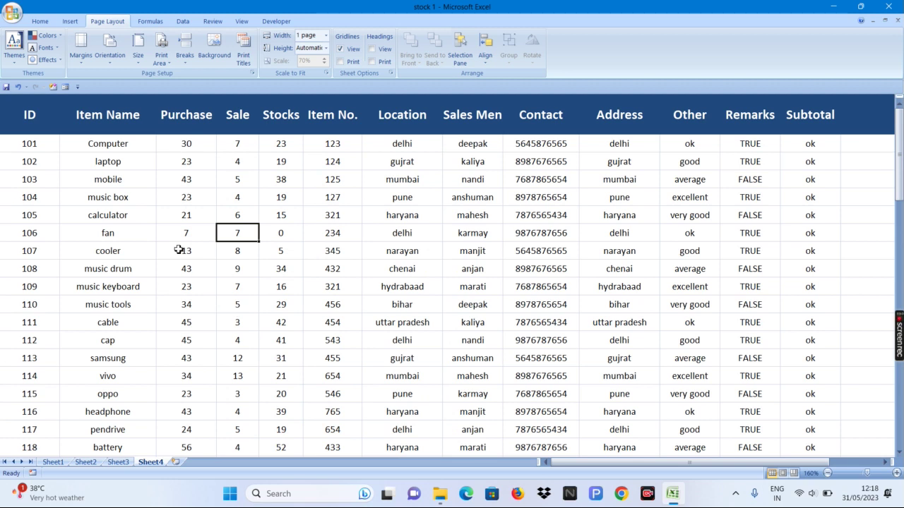
pyautogui.hotkey('ctrl', 'p')
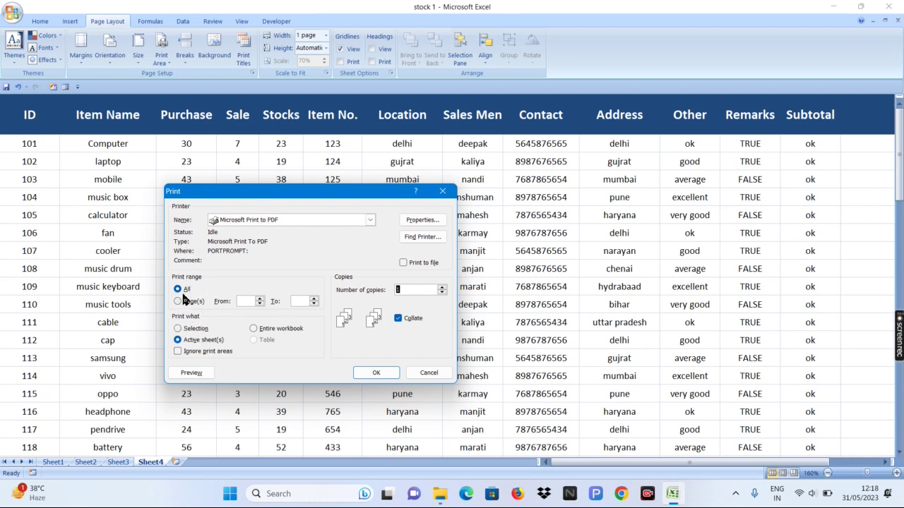
# Cancel printing and preview the fitted table's 2 pages before returning to normal view.
pyautogui.click(442, 191)
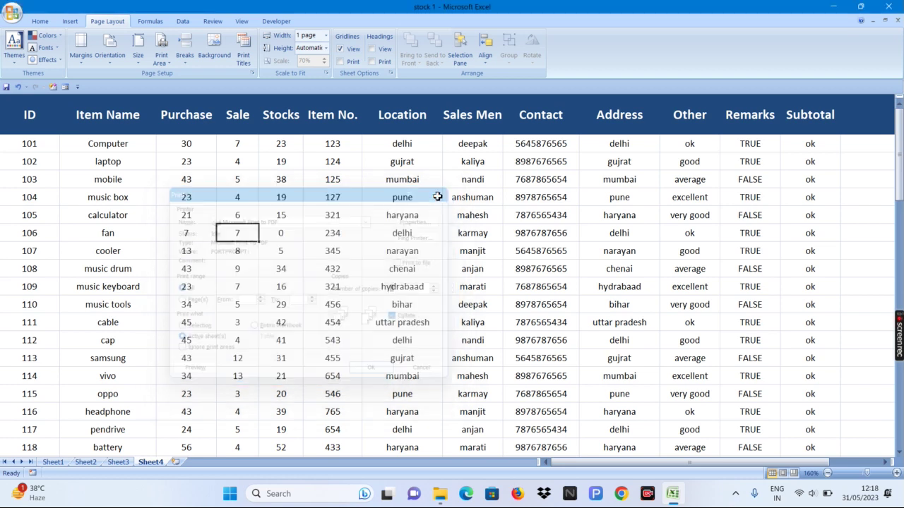
pyautogui.click(15, 15)
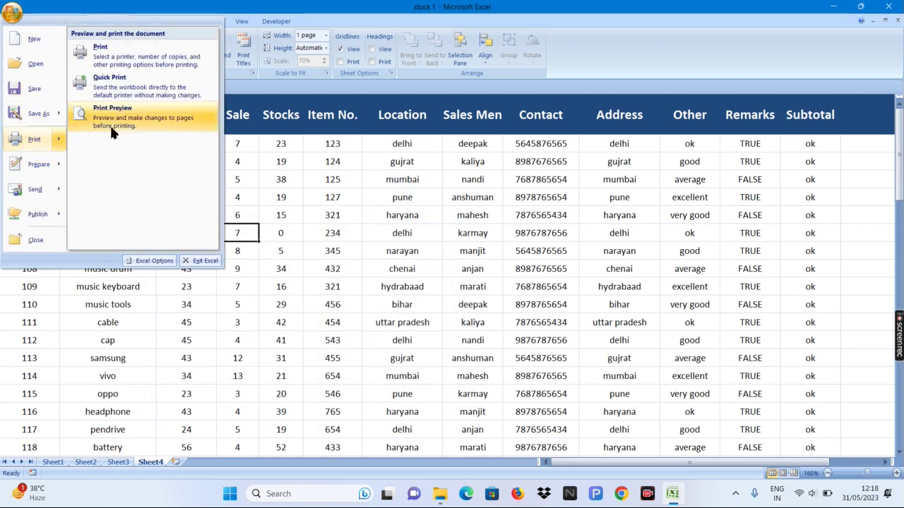
pyautogui.click(109, 121)
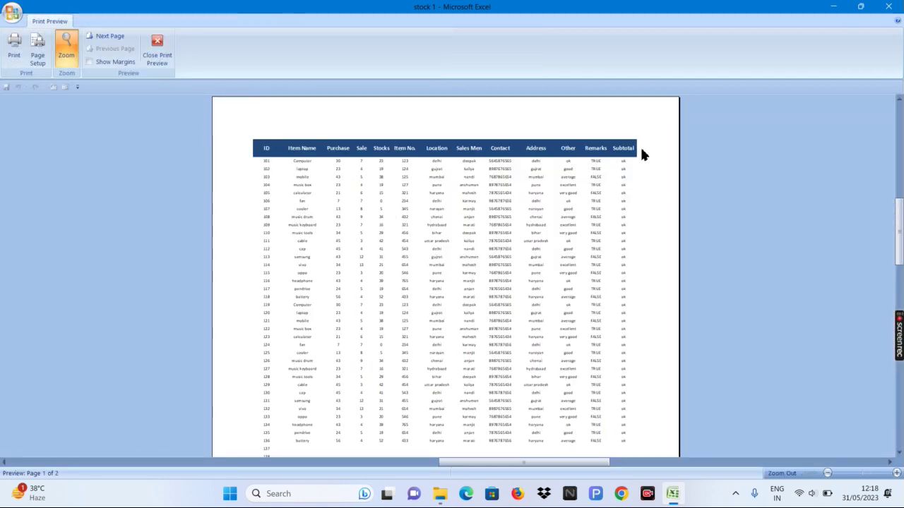
pyautogui.moveTo(898, 244)
pyautogui.mouseDown()
pyautogui.moveTo(898, 290)
pyautogui.moveTo(897, 204)
pyautogui.mouseUp()
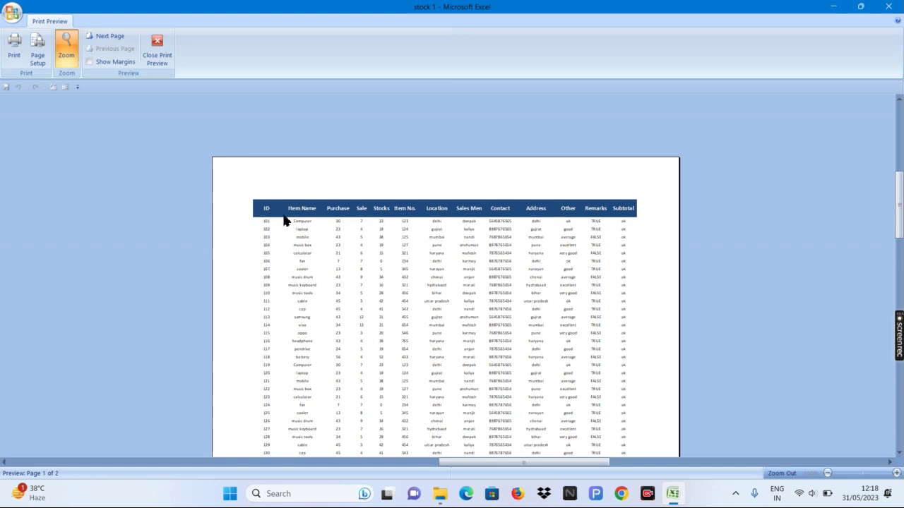
pyautogui.click(156, 44)
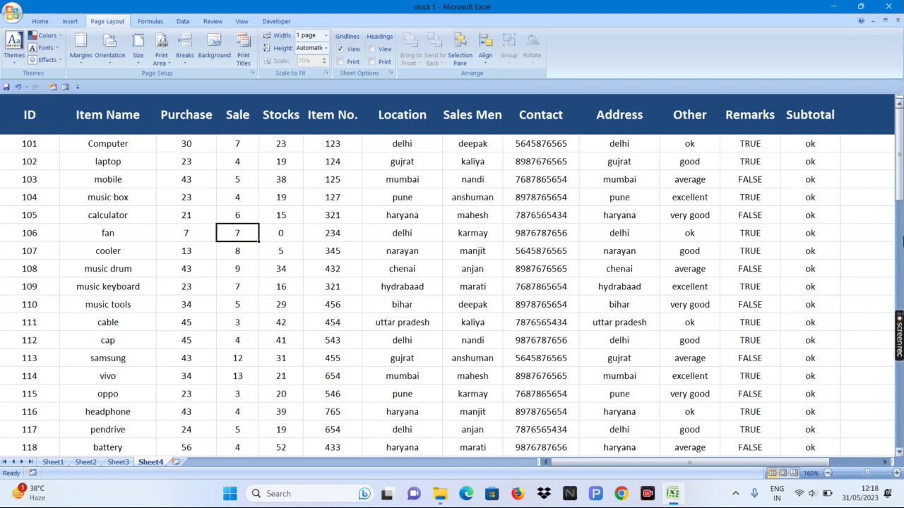
# Scroll back up, clear the old selection and select the header cells ID through Subtotal.
pyautogui.moveTo(899, 203); pyautogui.dragTo(900, 178)
pyautogui.moveTo(899, 176)
pyautogui.mouseDown()
pyautogui.moveTo(901, 86)
pyautogui.moveTo(74, 129)
pyautogui.moveTo(793, 121)
pyautogui.mouseUp()
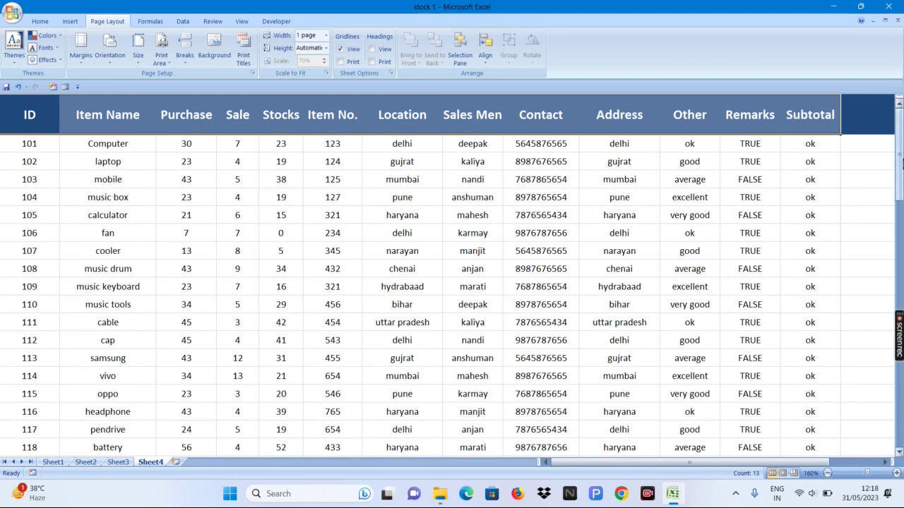
pyautogui.moveTo(901, 162); pyautogui.dragTo(901, 131)
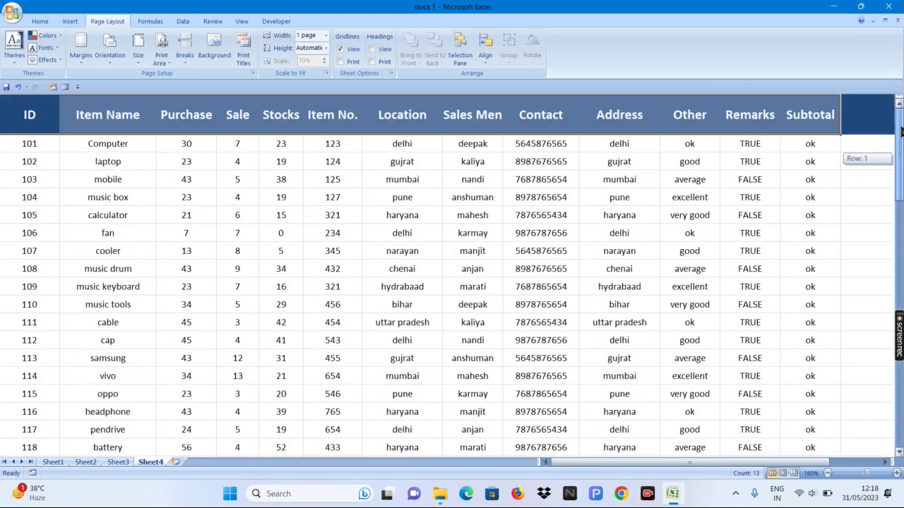
pyautogui.click(237, 213)
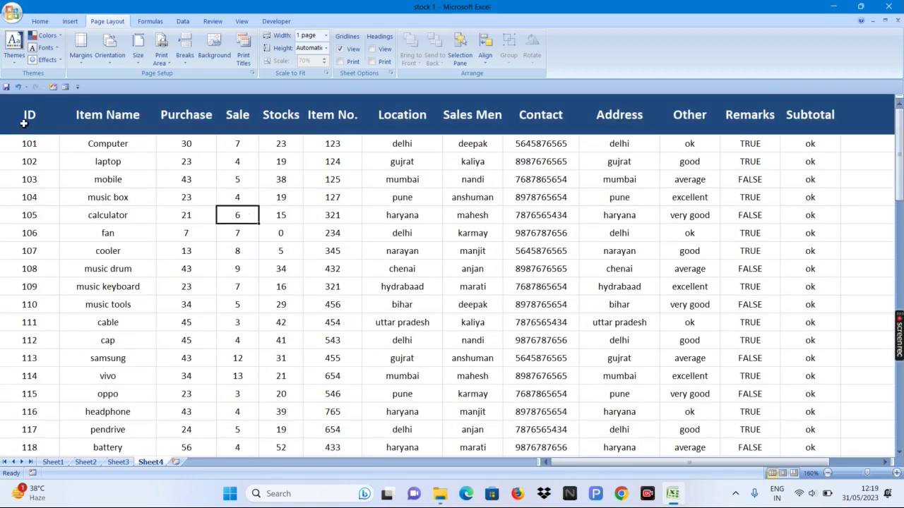
pyautogui.moveTo(24, 123); pyautogui.dragTo(802, 120)
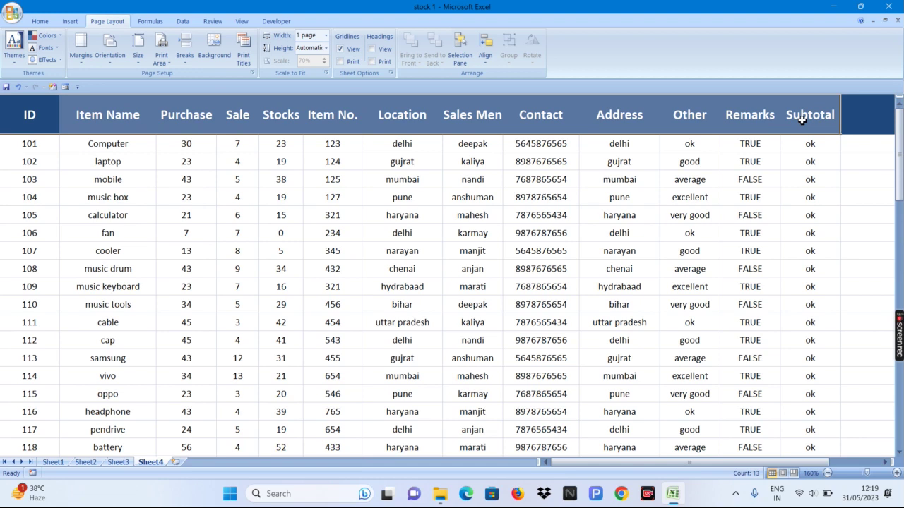
pyautogui.click(241, 22)
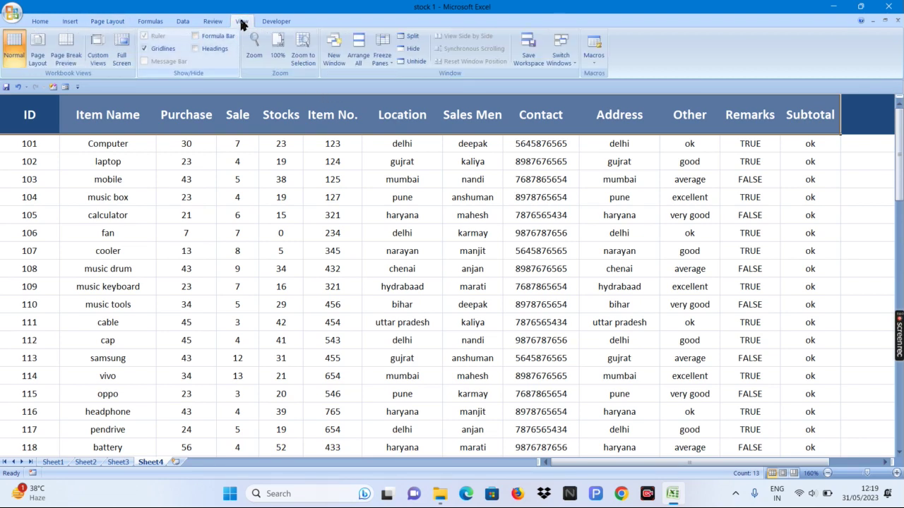
# Freeze the top header row with Freeze Panes and click a data cell.
pyautogui.click(392, 62)
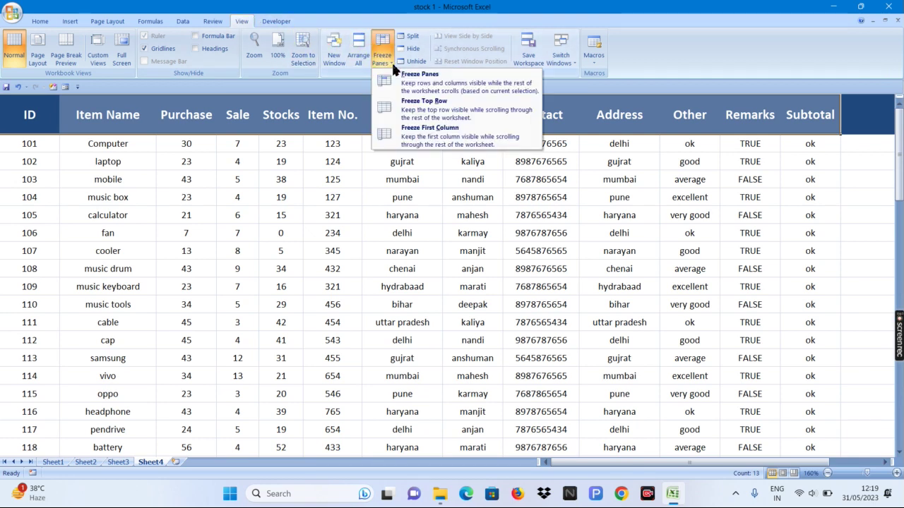
pyautogui.click(430, 111)
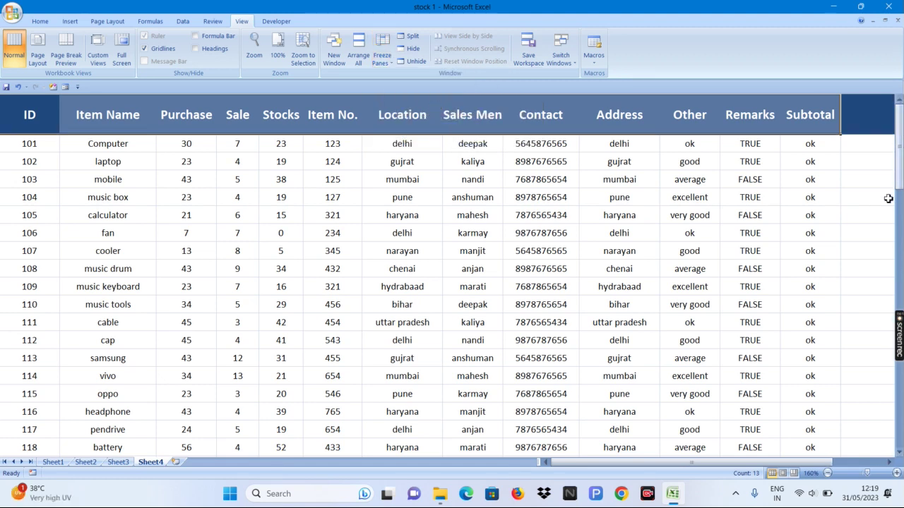
pyautogui.click(853, 199)
pyautogui.click(466, 203)
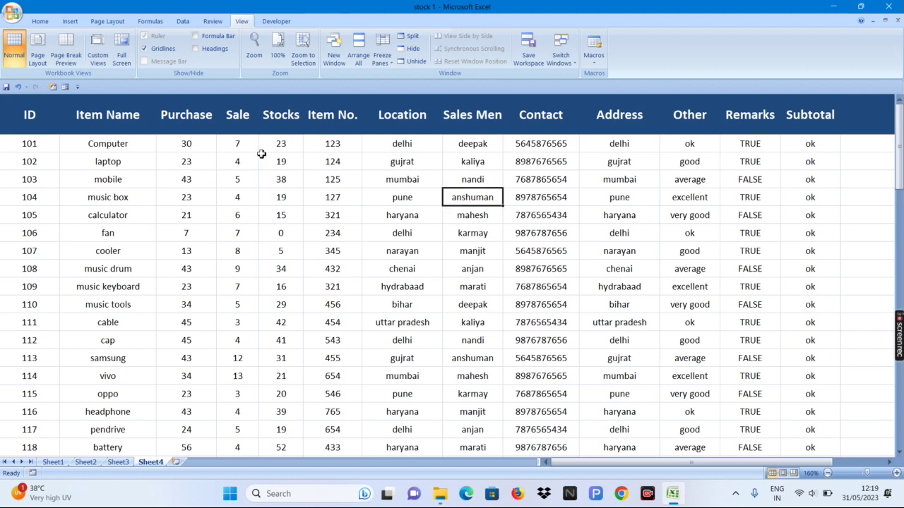
# Scroll the stock rows up and down to confirm the header stays fixed, selecting the 345 cell.
pyautogui.moveTo(899, 148); pyautogui.dragTo(899, 223)
pyautogui.moveTo(899, 275)
pyautogui.mouseDown()
pyautogui.moveTo(899, 295)
pyautogui.moveTo(901, 123)
pyautogui.mouseUp()
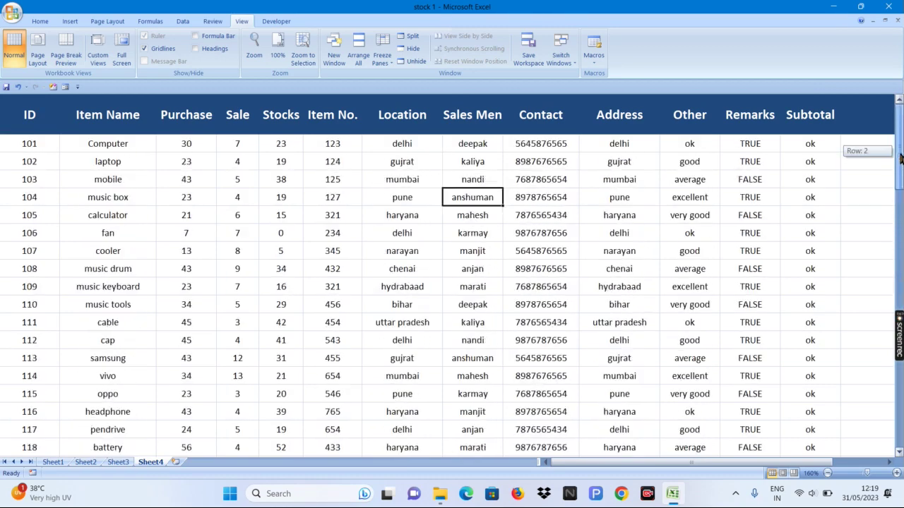
pyautogui.moveTo(29, 114)
pyautogui.mouseDown()
pyautogui.moveTo(558, 154)
pyautogui.moveTo(684, 117)
pyautogui.moveTo(831, 115)
pyautogui.mouseUp()
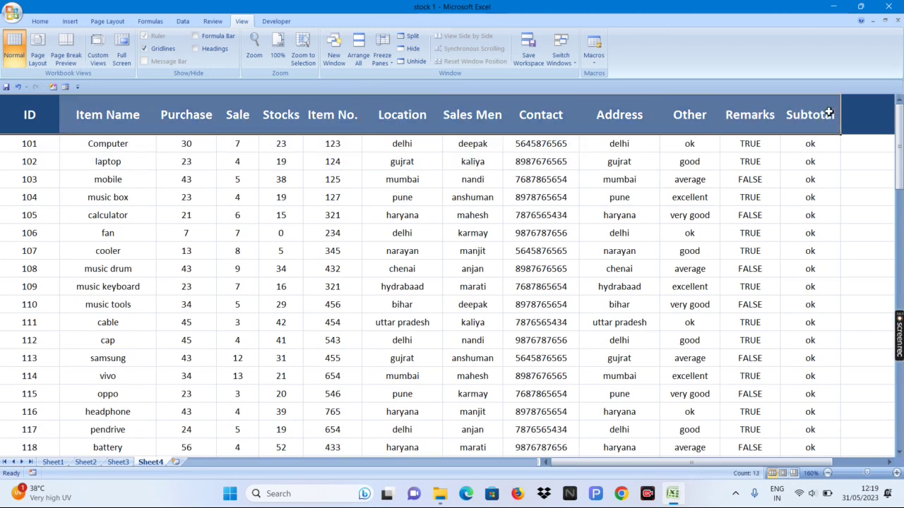
pyautogui.moveTo(901, 162); pyautogui.dragTo(901, 178)
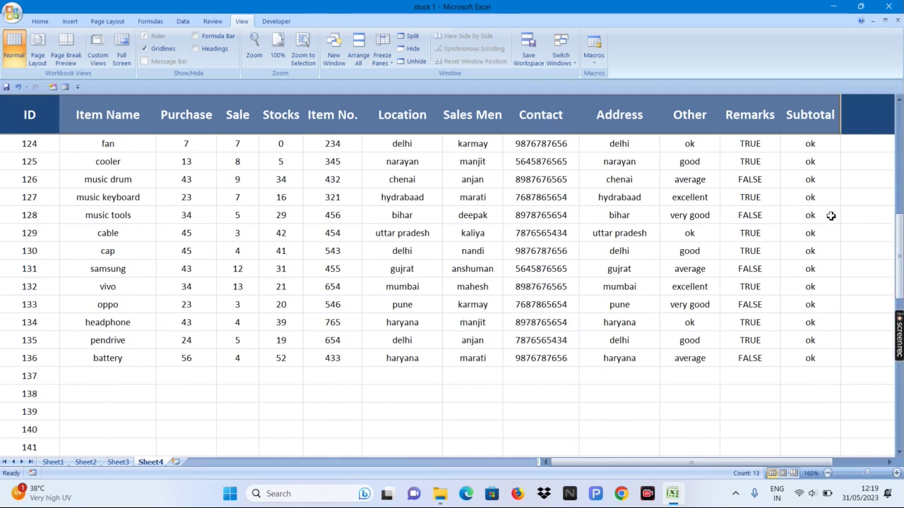
pyautogui.moveTo(899, 244); pyautogui.dragTo(898, 126)
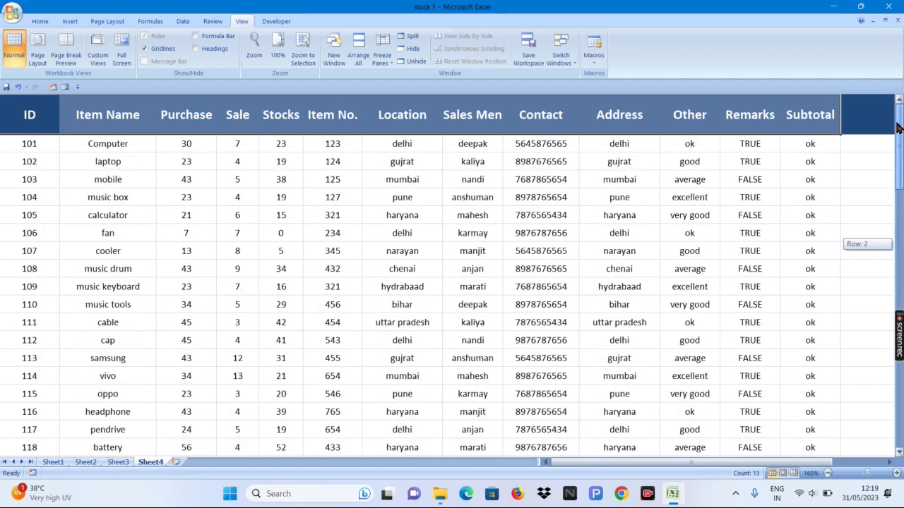
pyautogui.click(333, 251)
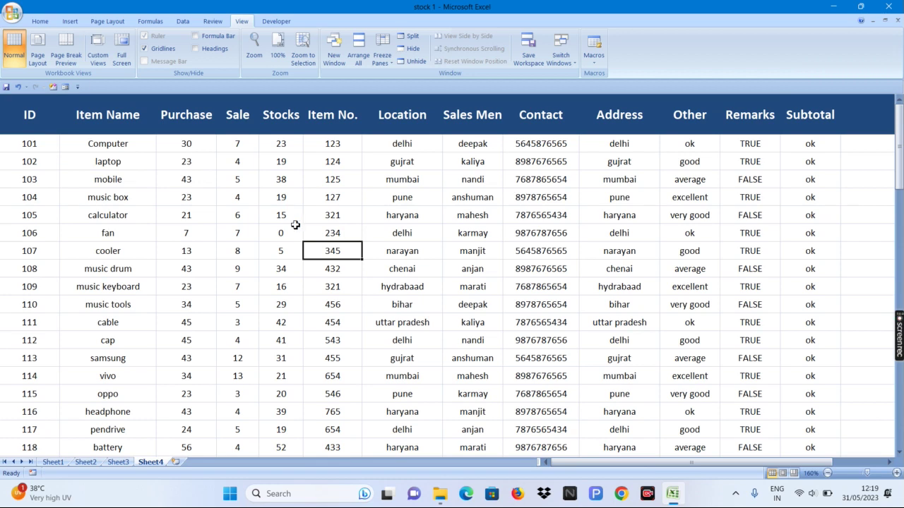
pyautogui.moveTo(898, 161); pyautogui.dragTo(899, 161)
pyautogui.moveTo(50, 145); pyautogui.dragTo(797, 351)
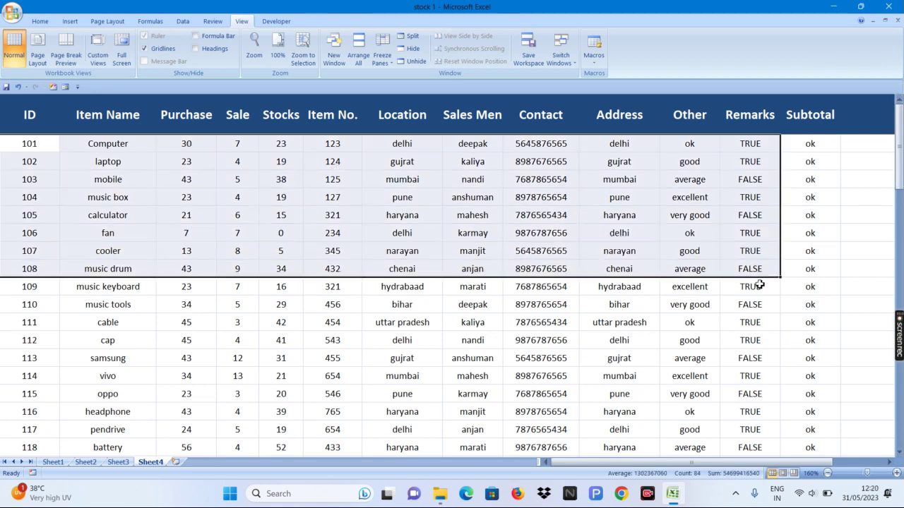
pyautogui.click(223, 240)
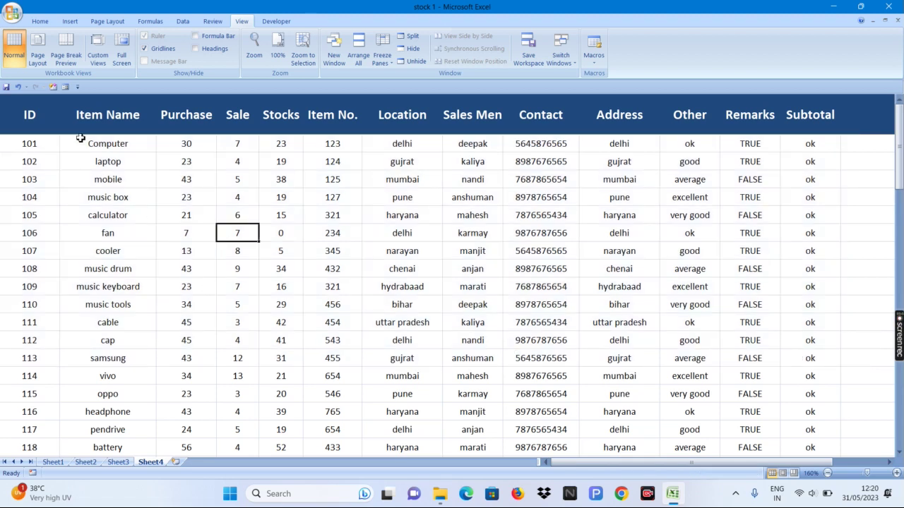